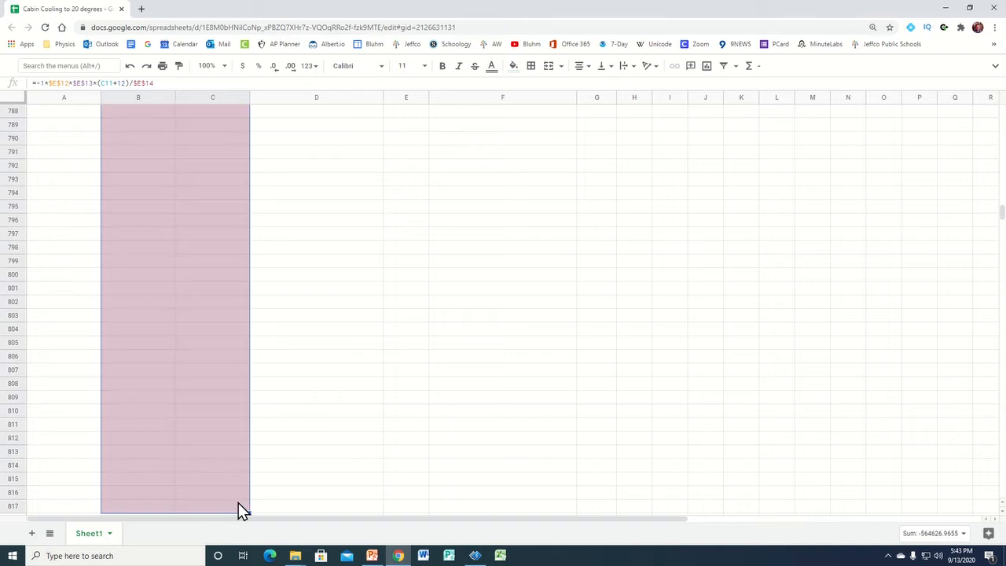
# Extend the heat current and air temperature formulas in columns B and C down through row 1152
pyautogui.scroll(-2, 207, 416)
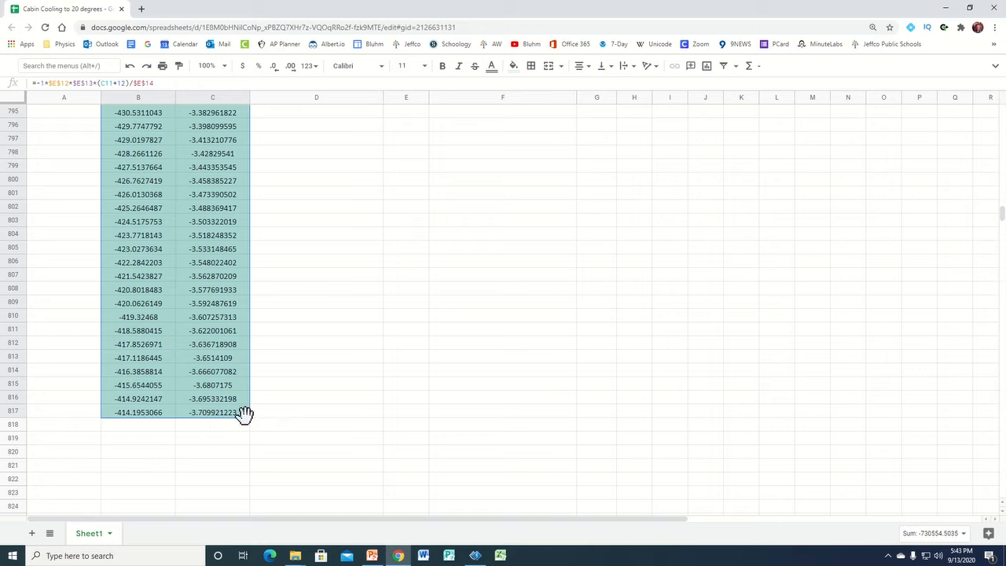
pyautogui.moveTo(248, 418); pyautogui.dragTo(248, 503)
pyautogui.scroll(-2, 232, 496)
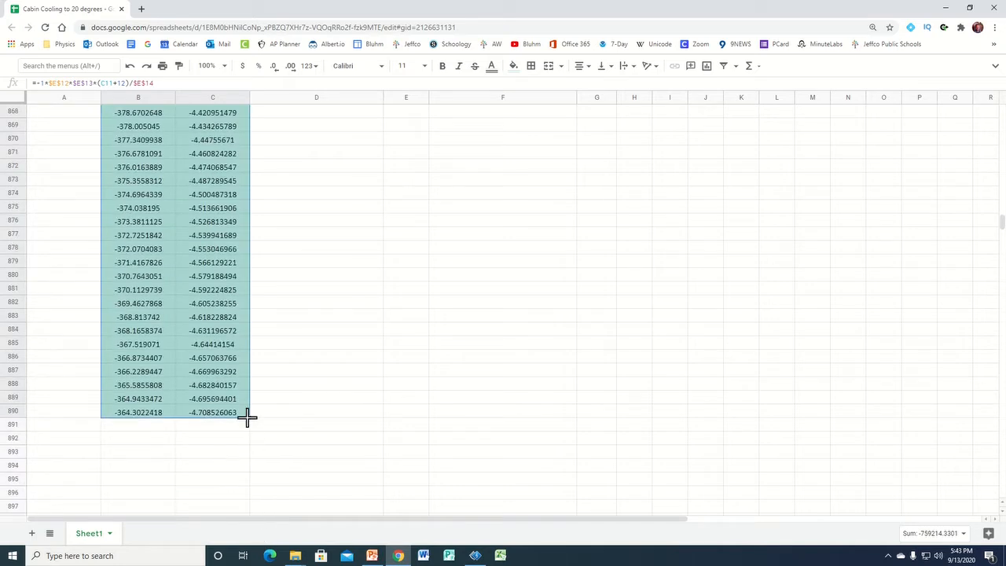
pyautogui.moveTo(248, 418); pyautogui.dragTo(244, 496)
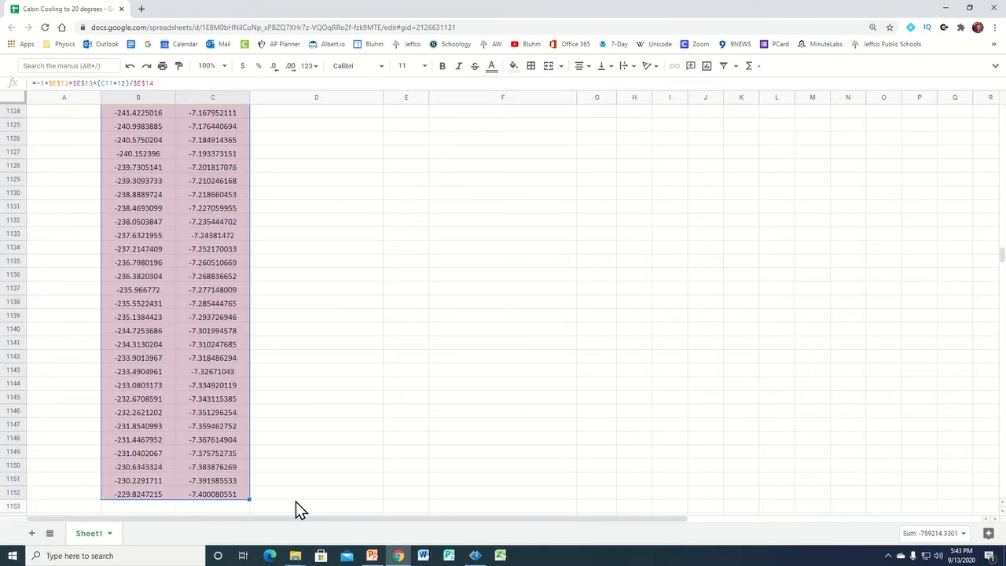
pyautogui.scroll(5, 227, 354)
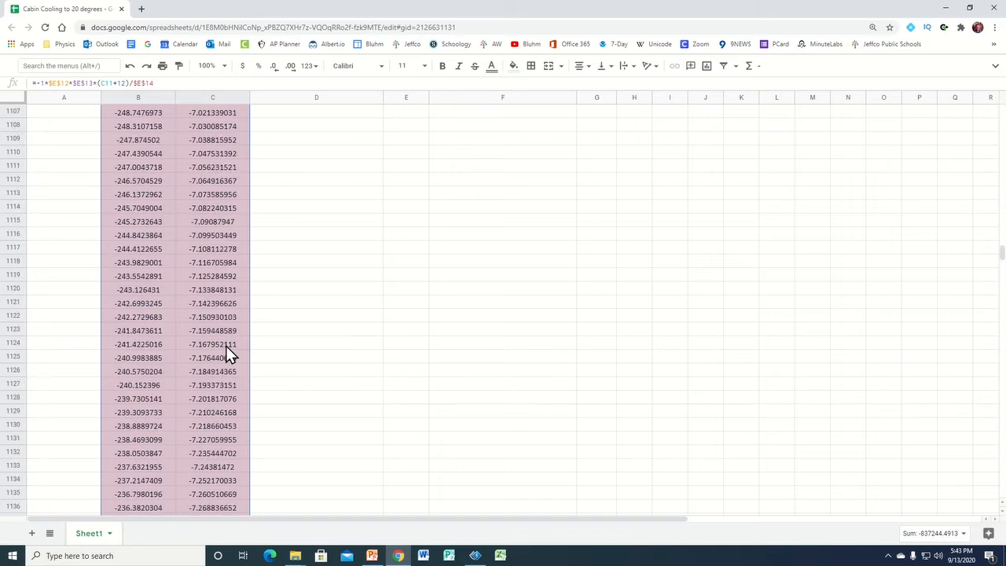
pyautogui.scroll(6, 232, 346)
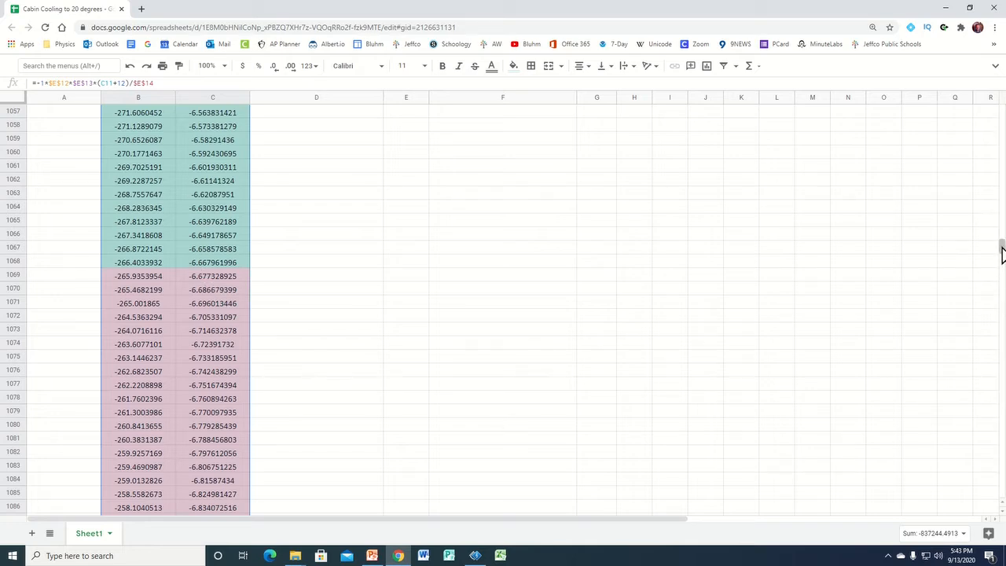
# Fill the time series in column A from the starting values 0 and 1 down to 1057 in row 1068
pyautogui.moveTo(1002, 252); pyautogui.dragTo(1003, 114)
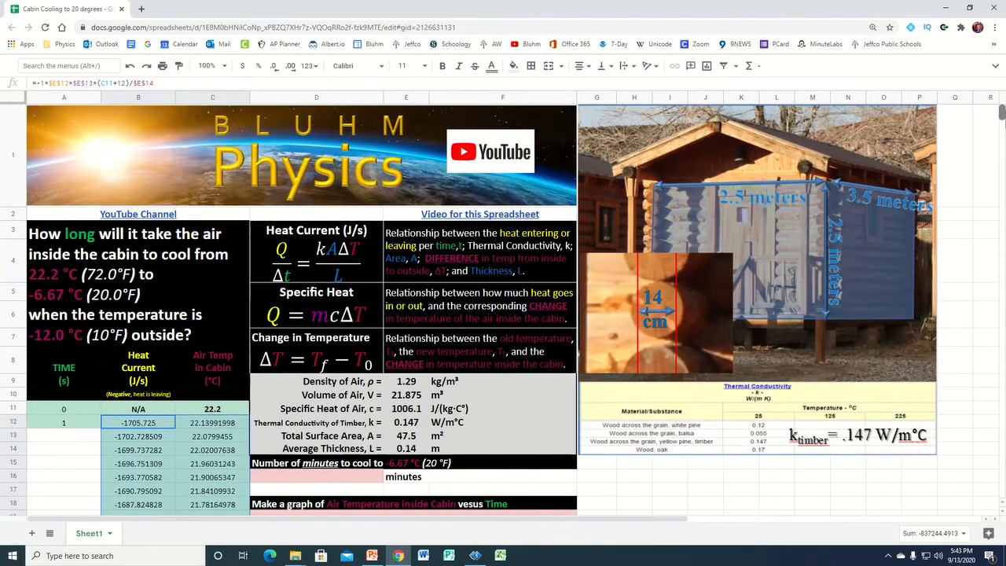
pyautogui.scroll(-1, 70, 488)
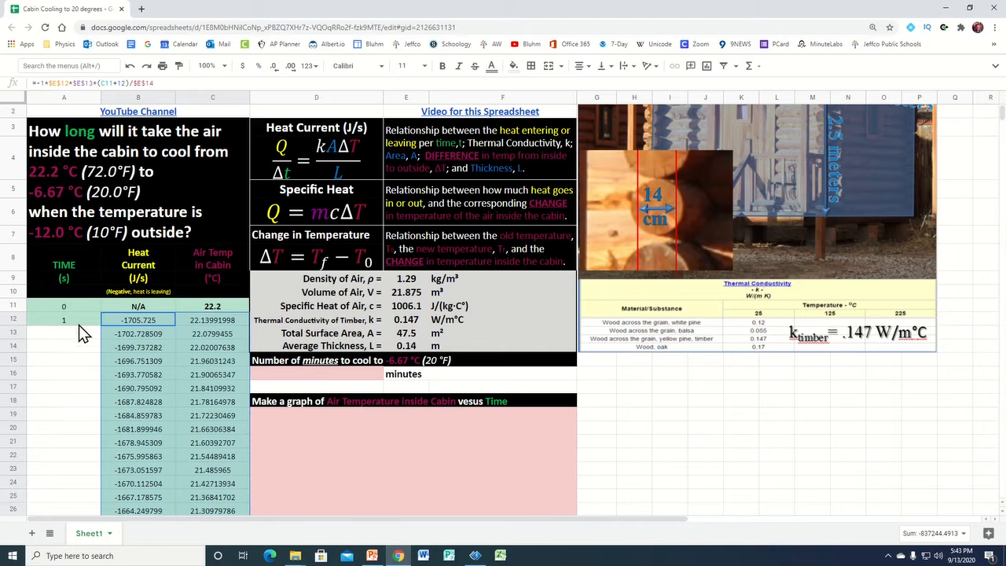
pyautogui.moveTo(77, 305); pyautogui.dragTo(78, 324)
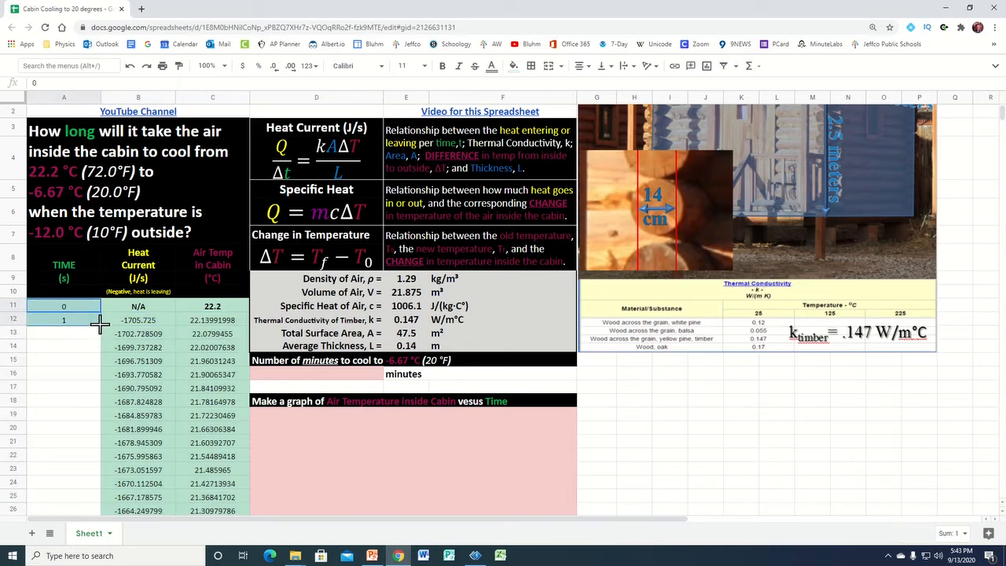
pyautogui.moveTo(99, 324); pyautogui.dragTo(109, 180)
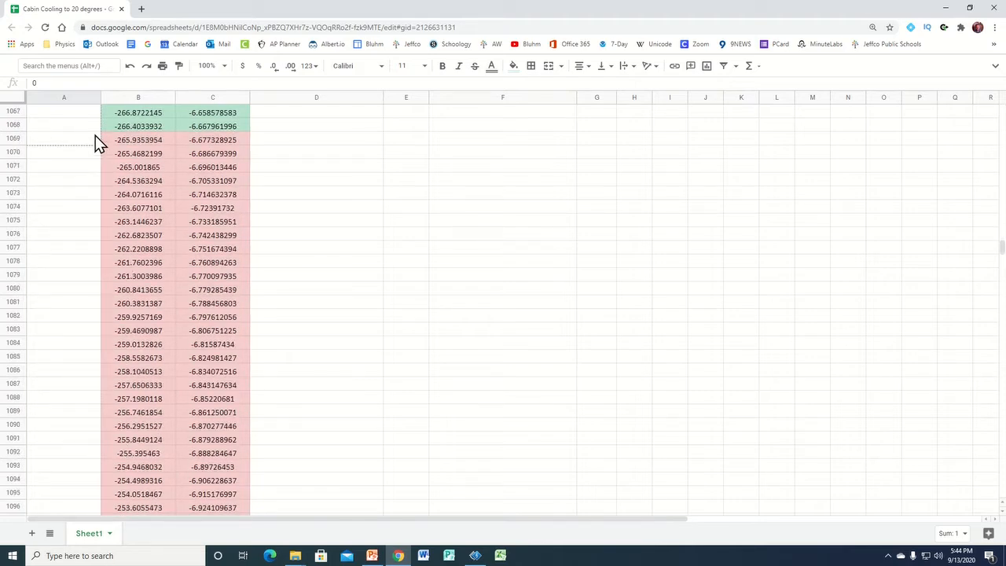
pyautogui.moveTo(94, 134); pyautogui.dragTo(91, 131)
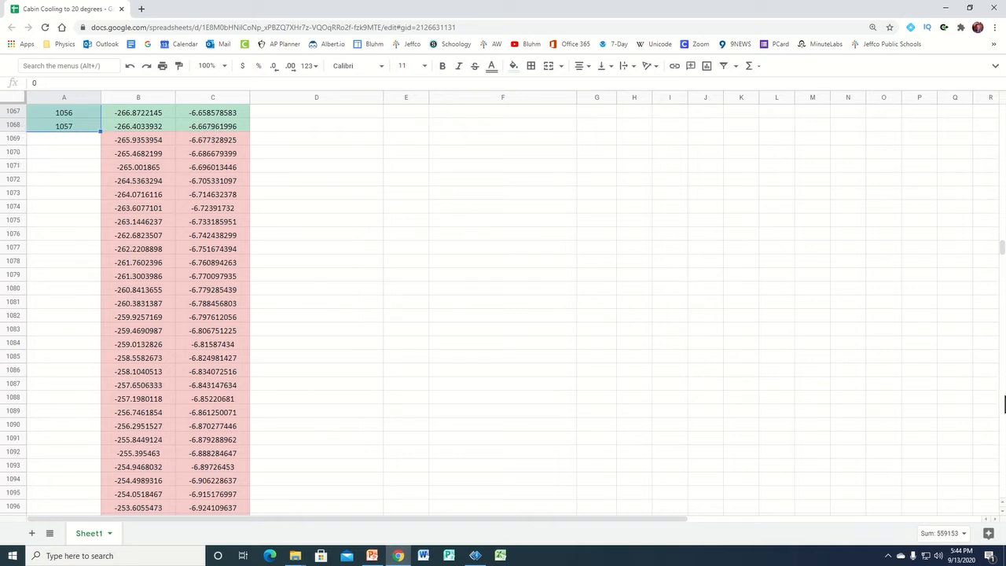
# Calculate the number of minutes to cool in cell D16 with the formula =1057/60
pyautogui.moveTo(1002, 253); pyautogui.dragTo(1003, 123)
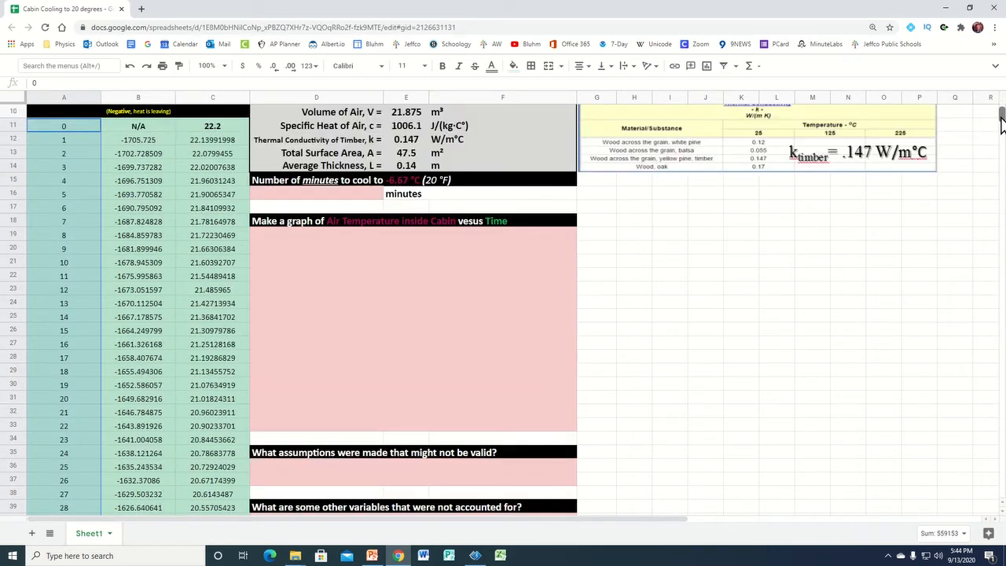
pyautogui.click(308, 198)
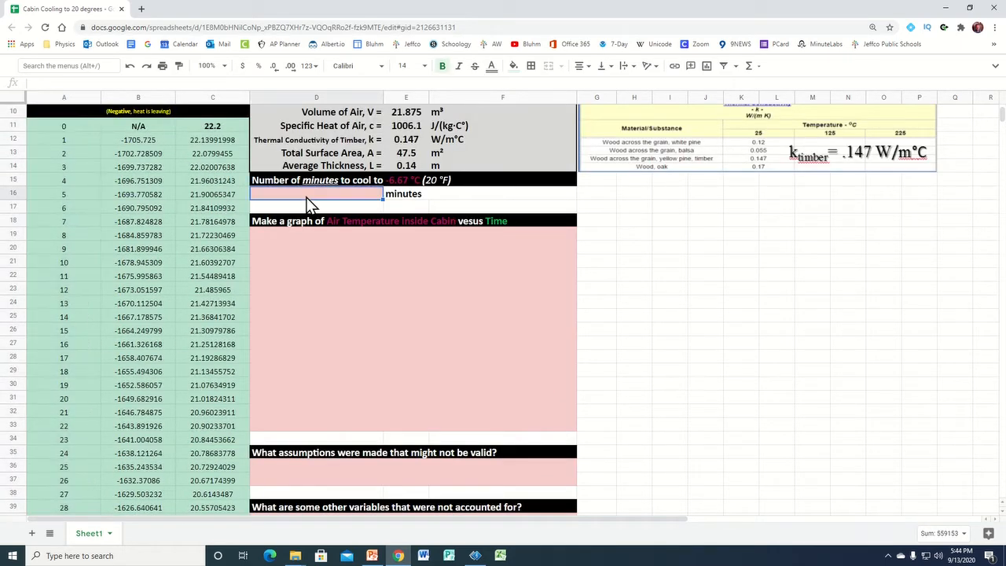
pyautogui.write('=')
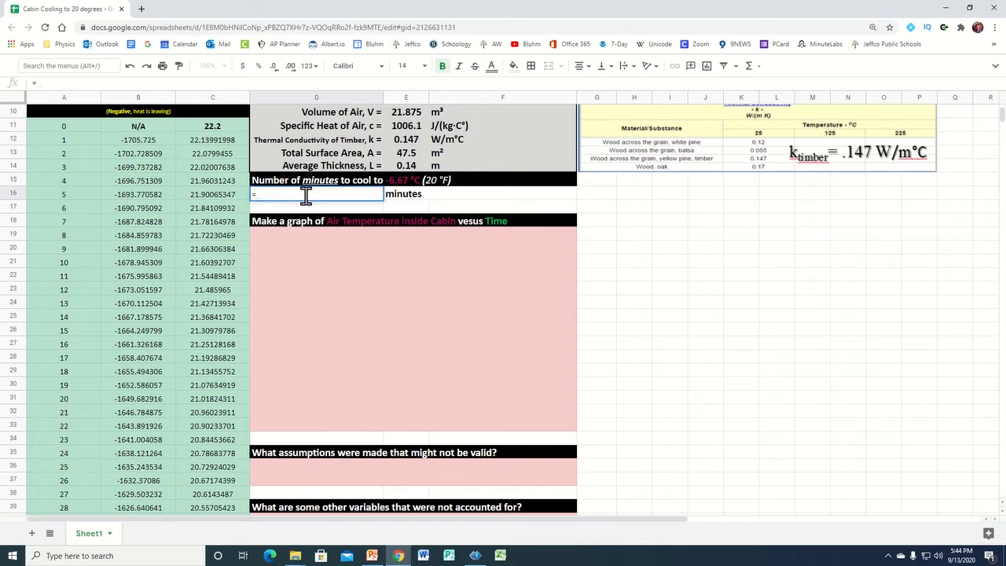
pyautogui.write('10')
pyautogui.write('57/60')
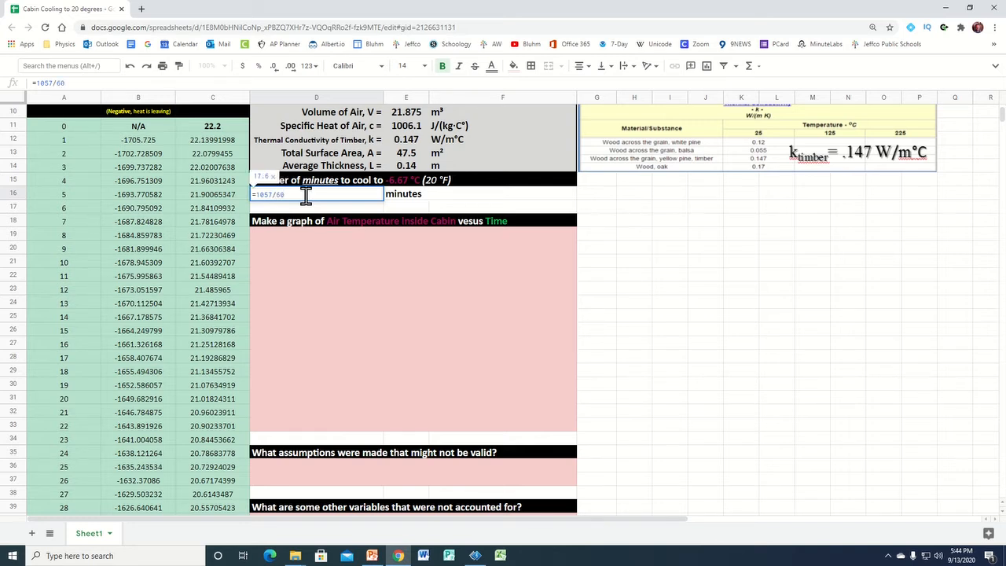
pyautogui.press('Return')
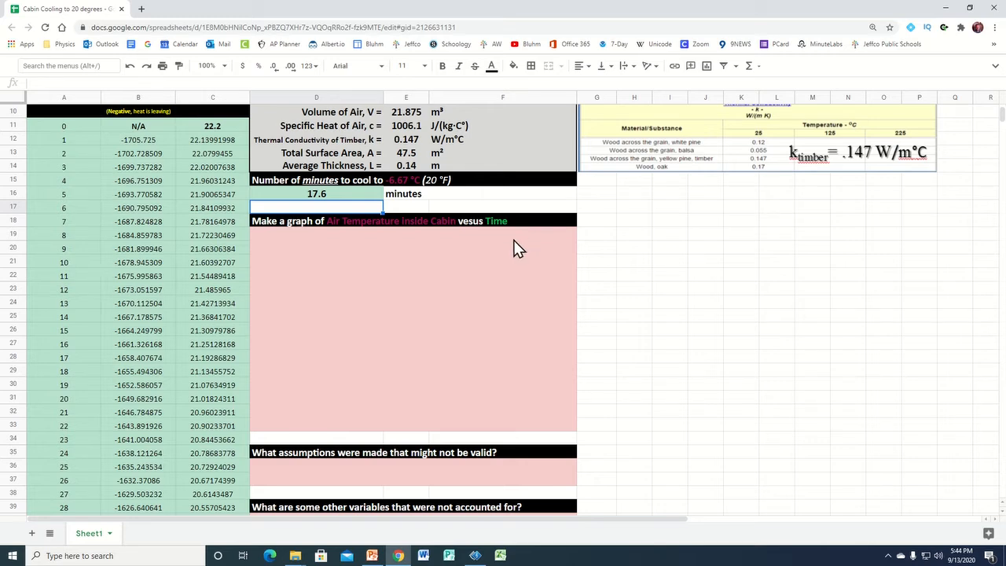
# Insert a chart based on the time, heat current and air temperature data in A11:C1068
pyautogui.scroll(2, 210, 287)
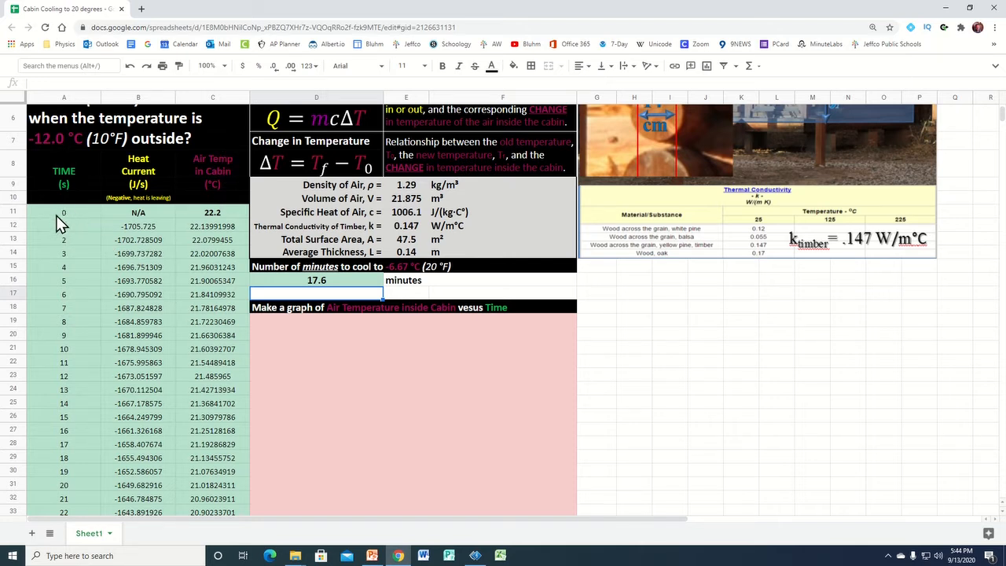
pyautogui.moveTo(56, 210); pyautogui.dragTo(223, 245)
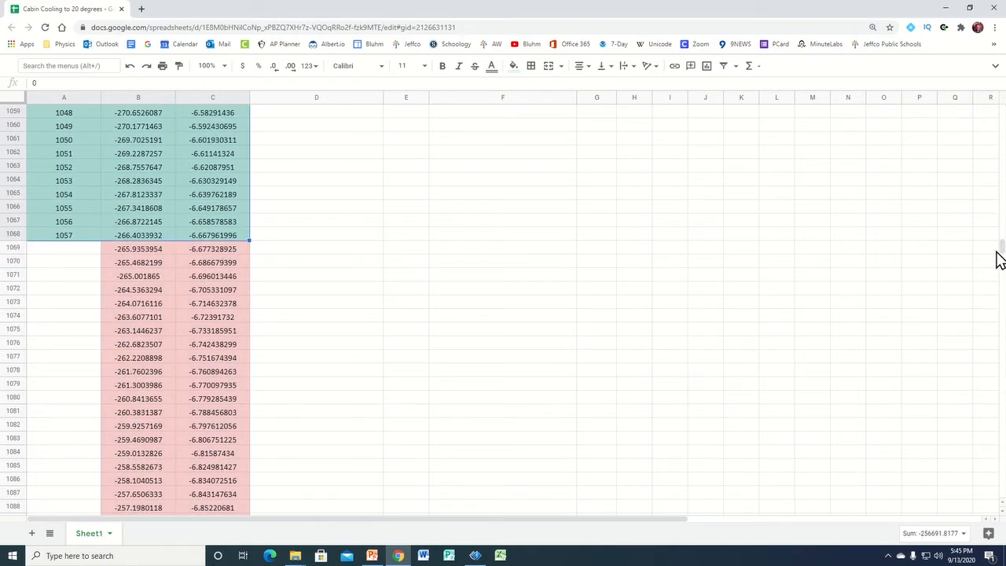
pyautogui.moveTo(999, 259); pyautogui.dragTo(998, 122)
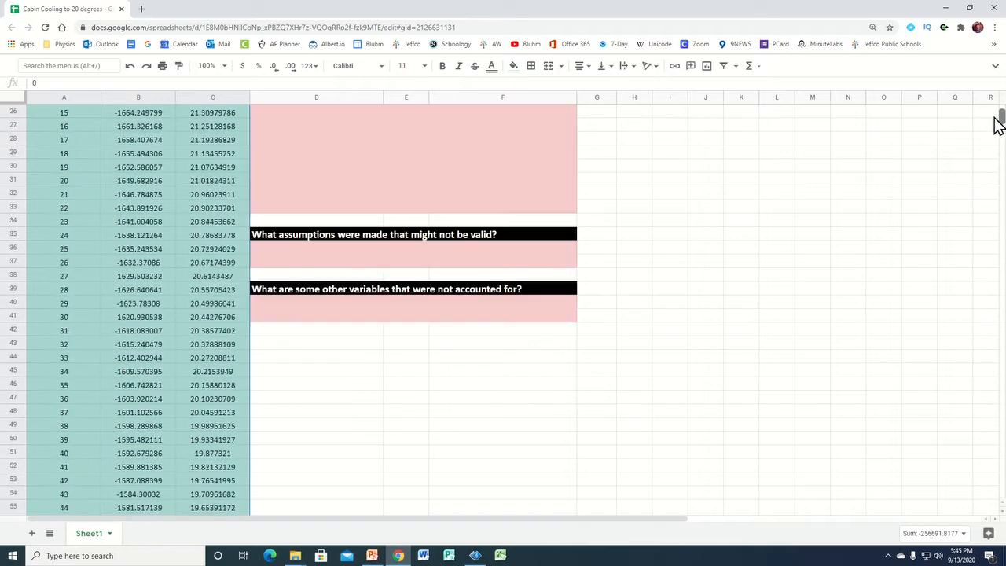
pyautogui.scroll(3, 572, 207)
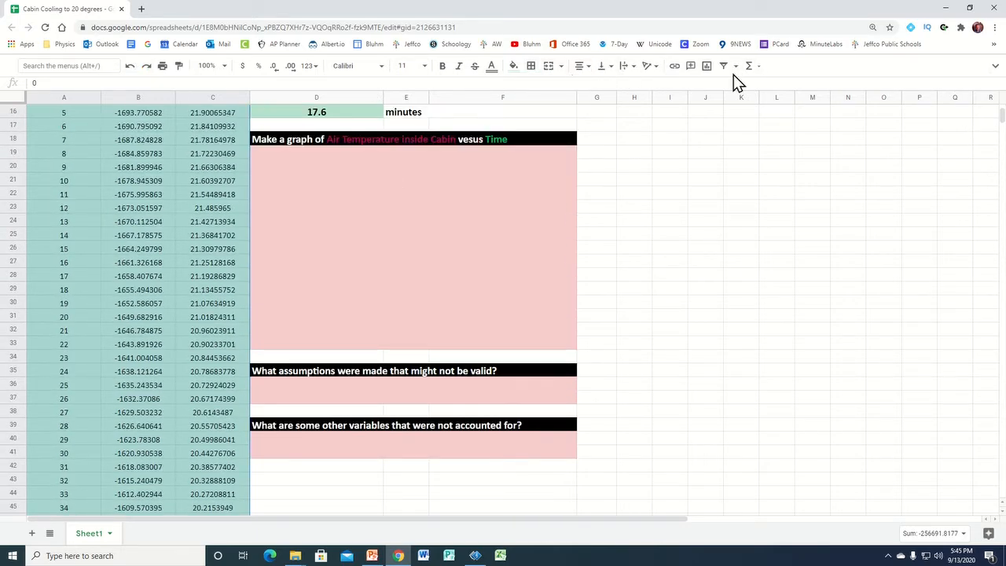
pyautogui.click(995, 66)
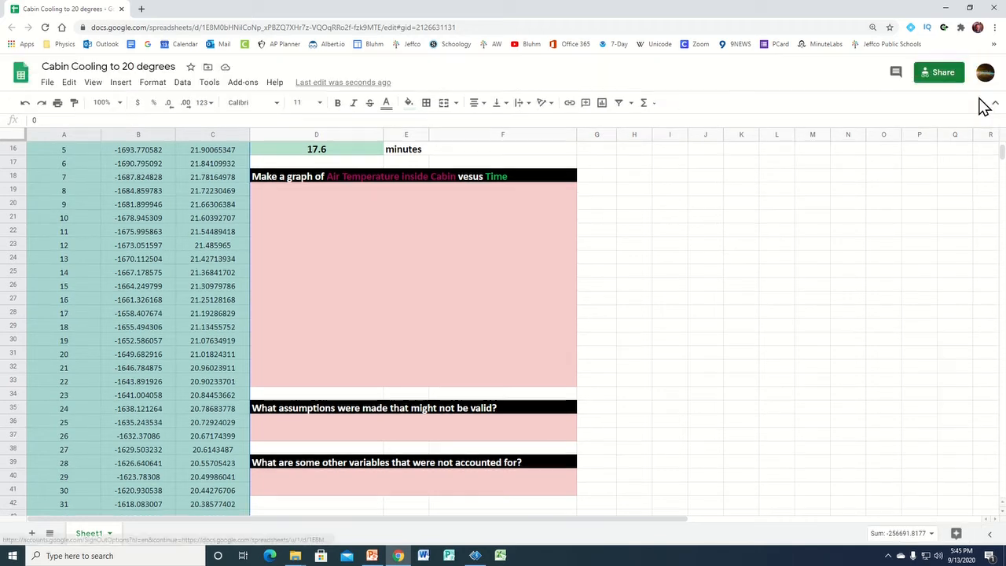
pyautogui.click(121, 82)
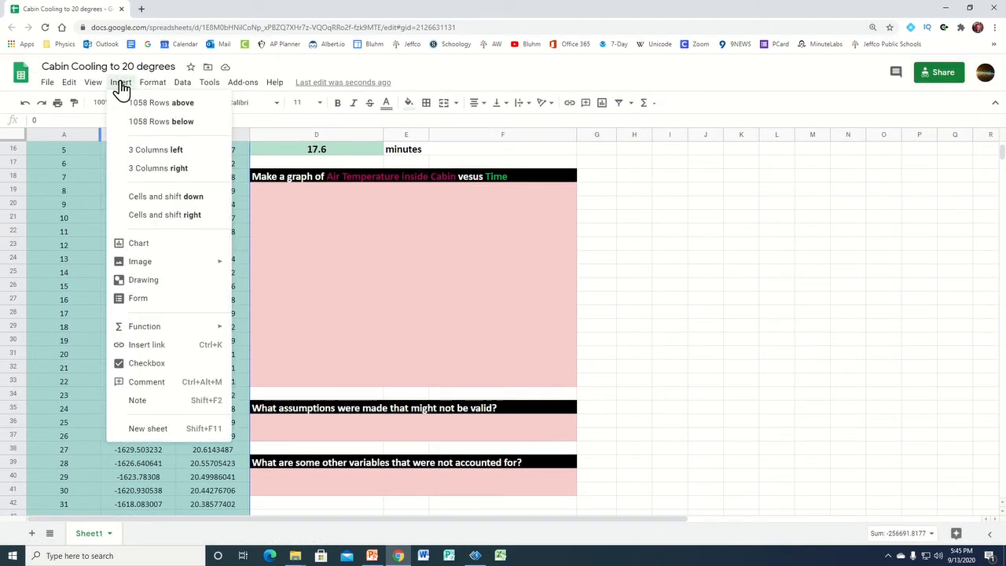
pyautogui.click(142, 244)
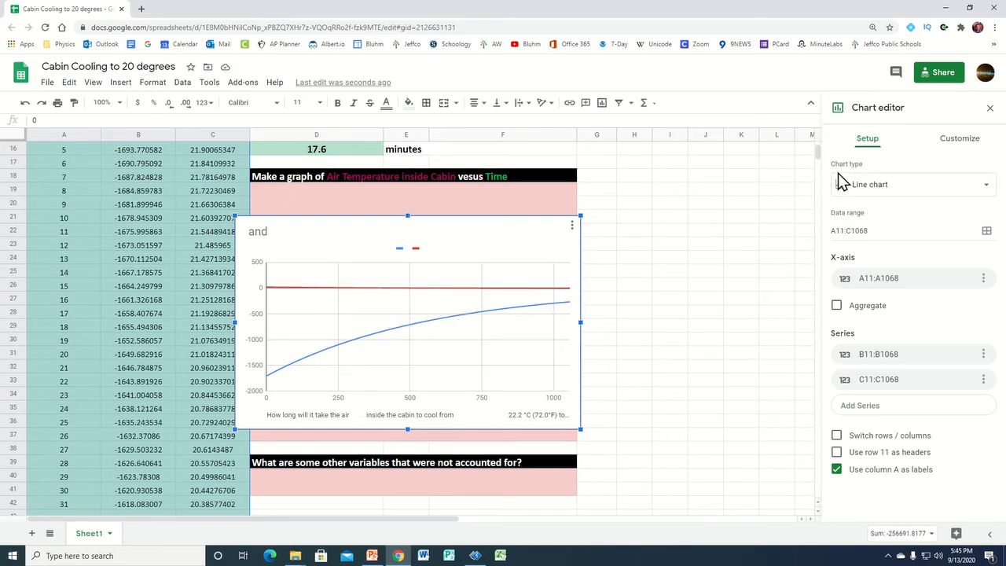
# Change the chart to a scatter chart and remove the heat current series B11:B1068 from it
pyautogui.click(985, 193)
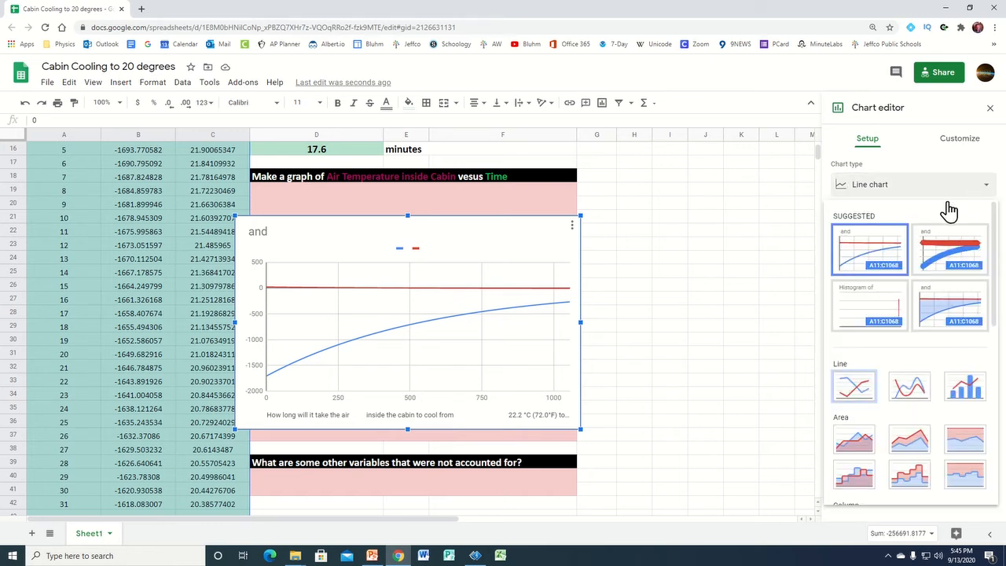
pyautogui.scroll(-3, 863, 366)
pyautogui.scroll(-5, 862, 366)
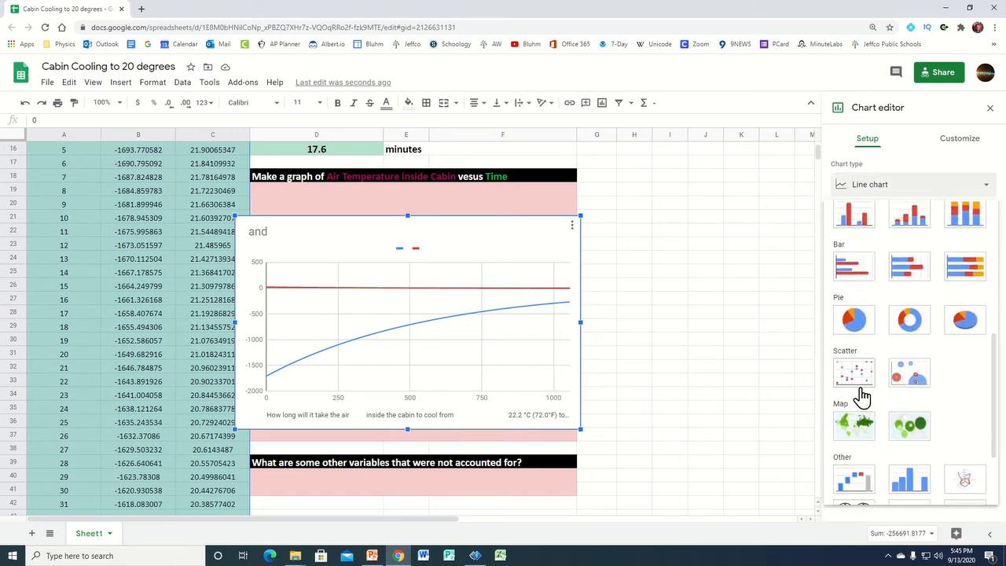
pyautogui.click(859, 381)
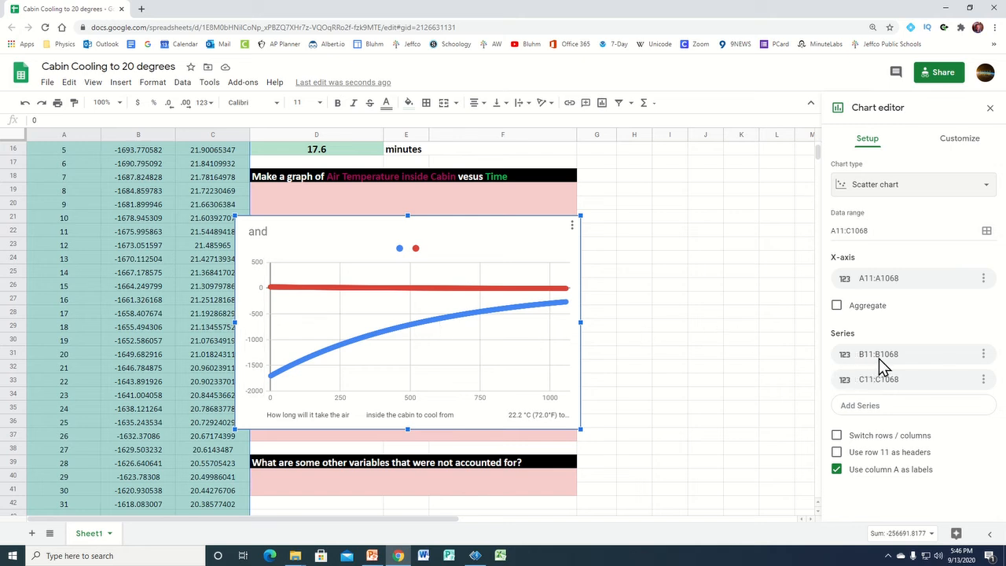
pyautogui.click(984, 356)
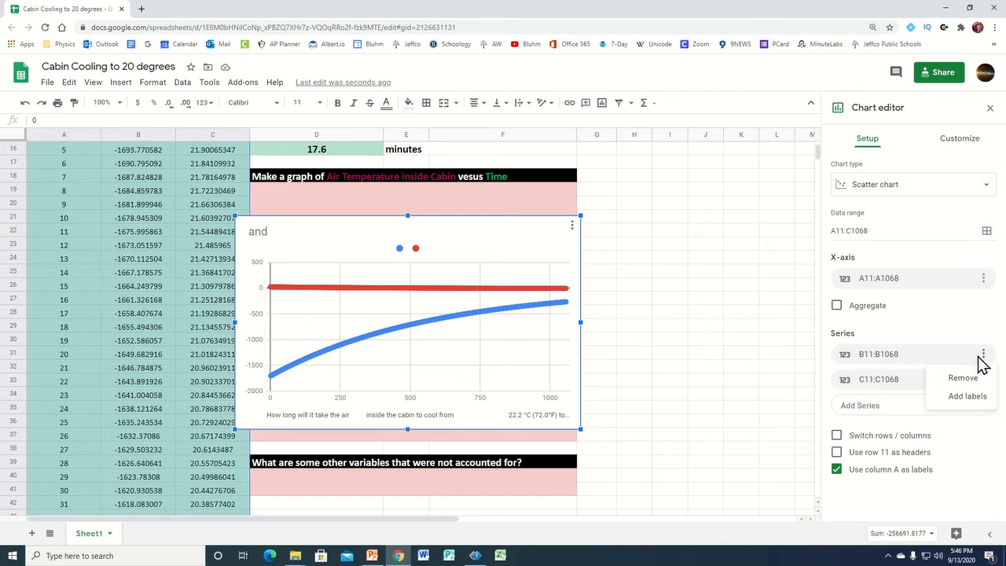
pyautogui.click(962, 379)
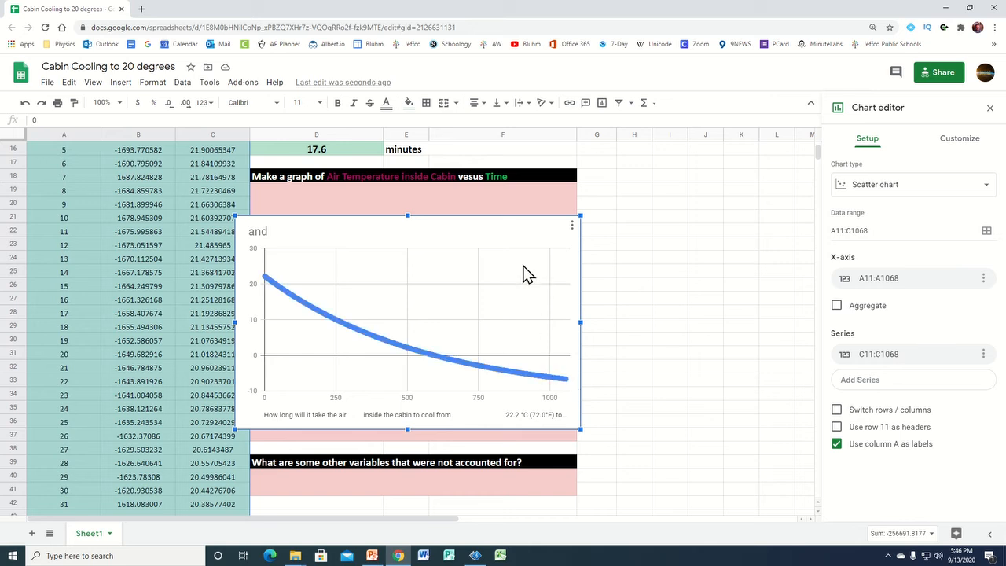
# Move the scatter chart under the "Make a graph" heading and shrink it to fit inside the pink answer area
pyautogui.moveTo(321, 270); pyautogui.dragTo(327, 196)
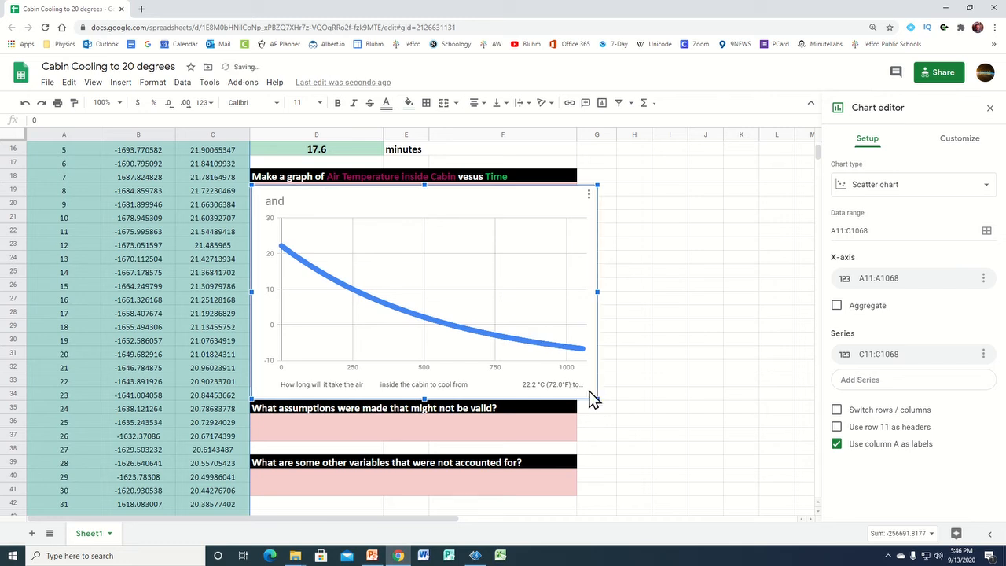
pyautogui.moveTo(596, 399); pyautogui.dragTo(571, 380)
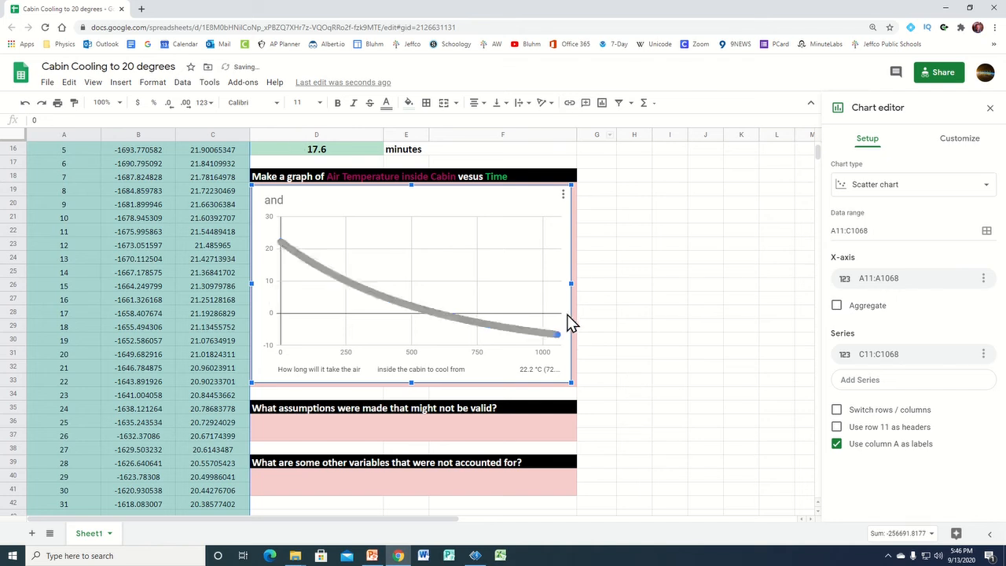
pyautogui.scroll(-1, 676, 365)
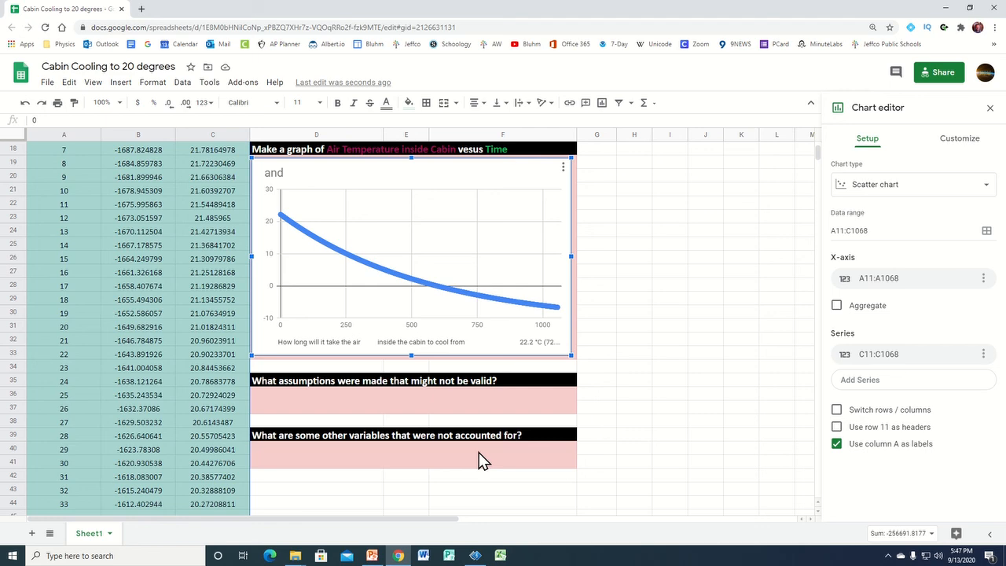
pyautogui.scroll(10, 479, 452)
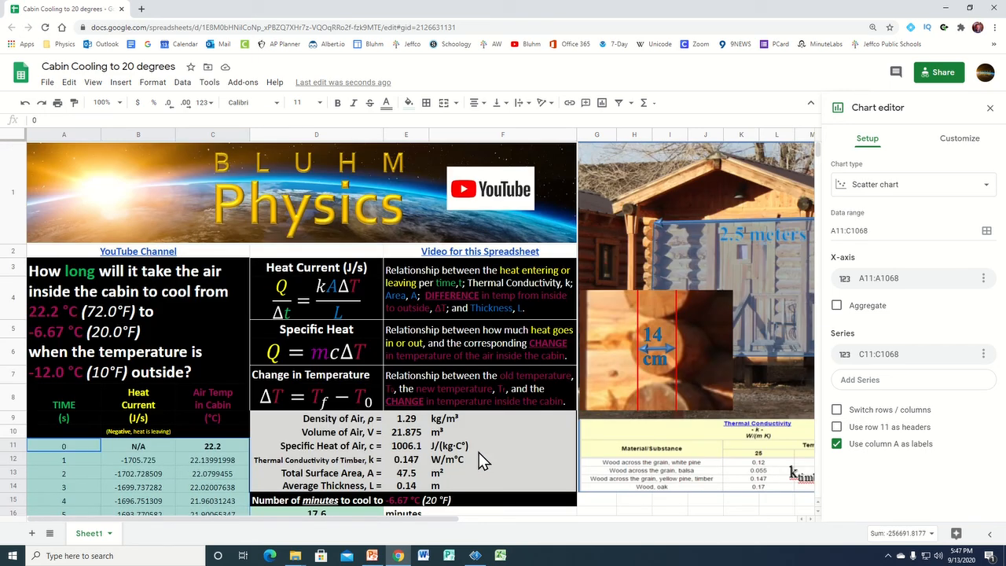